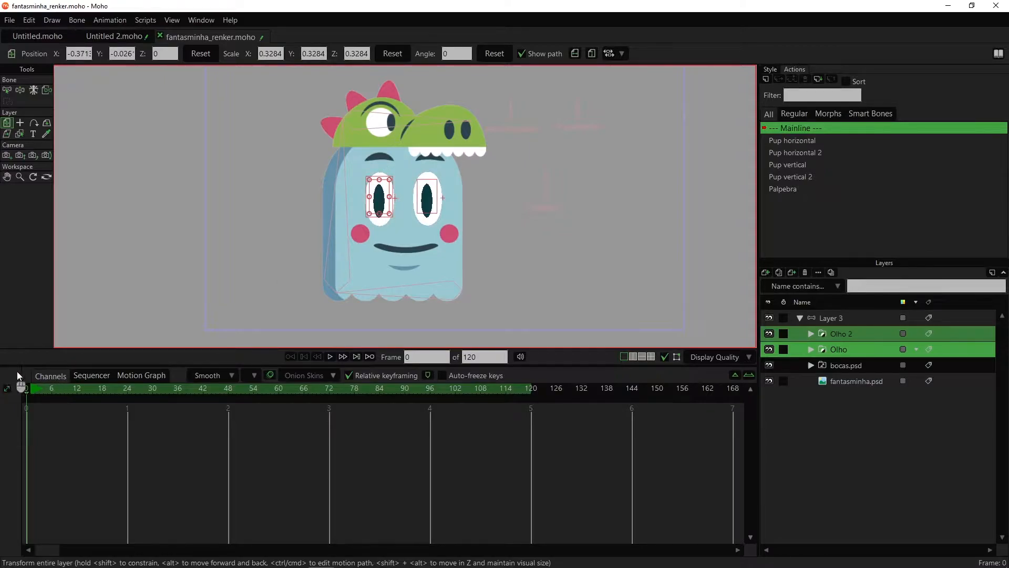
Step: Undo the last eye move and put the Olho and Olho 2 layers into a new group layer named Olhos
{"action": "key", "text": "ctrl+z"}
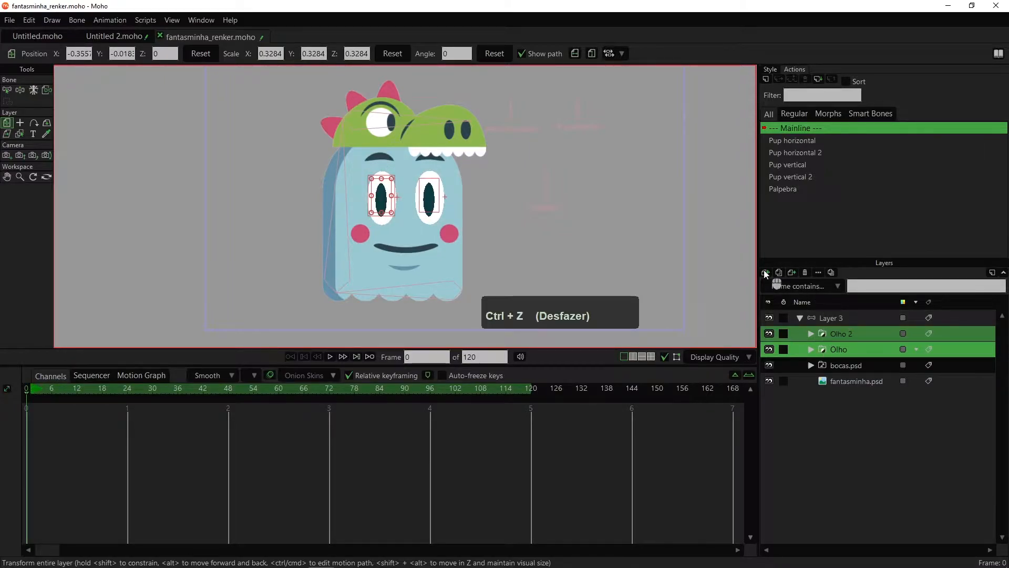
{"action": "left_click", "coordinate": [764, 270]}
{"action": "left_click", "coordinate": [797, 318]}
{"action": "type", "text": "oLHOS"}
{"action": "key", "text": "Return"}
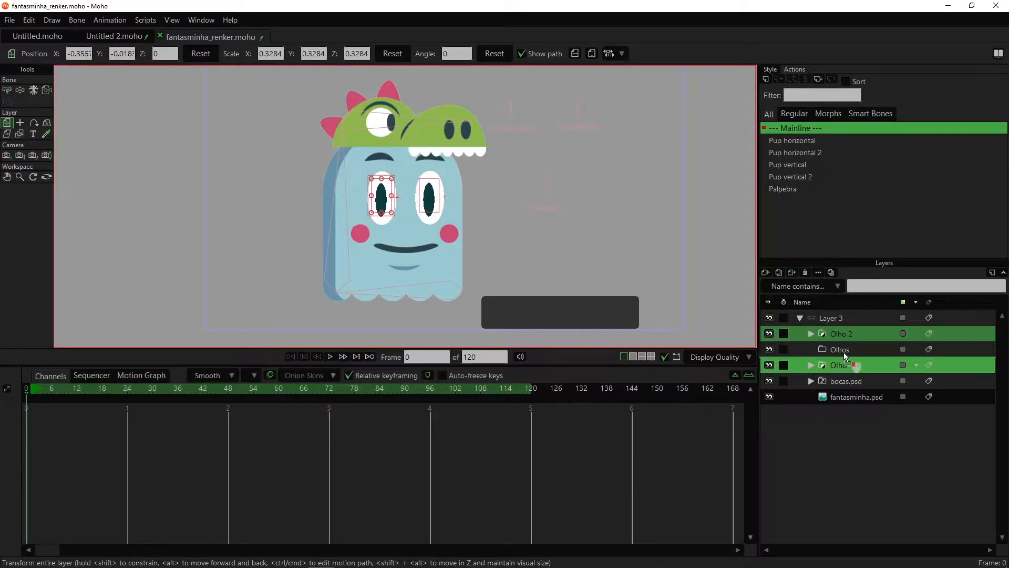
{"action": "left_click", "coordinate": [841, 336]}
Step: Try moving the whole Olhos group on the face with Transform Layer, and undo the move
{"action": "key", "text": "m"}
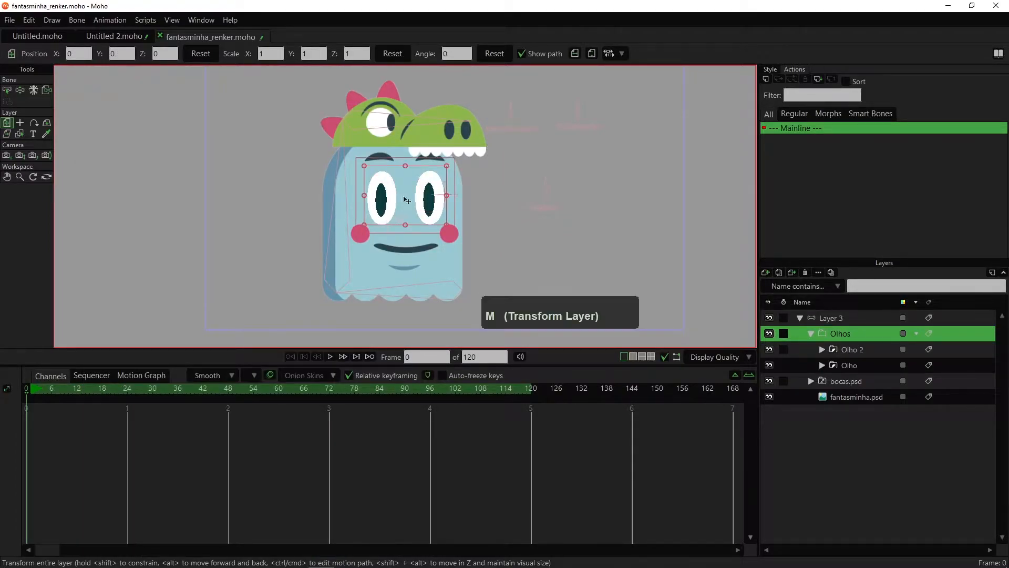
{"action": "mouse_move", "coordinate": [417, 210]}
{"action": "left_mouse_down"}
{"action": "mouse_move", "coordinate": [452, 202]}
{"action": "mouse_move", "coordinate": [424, 199]}
{"action": "left_mouse_up"}
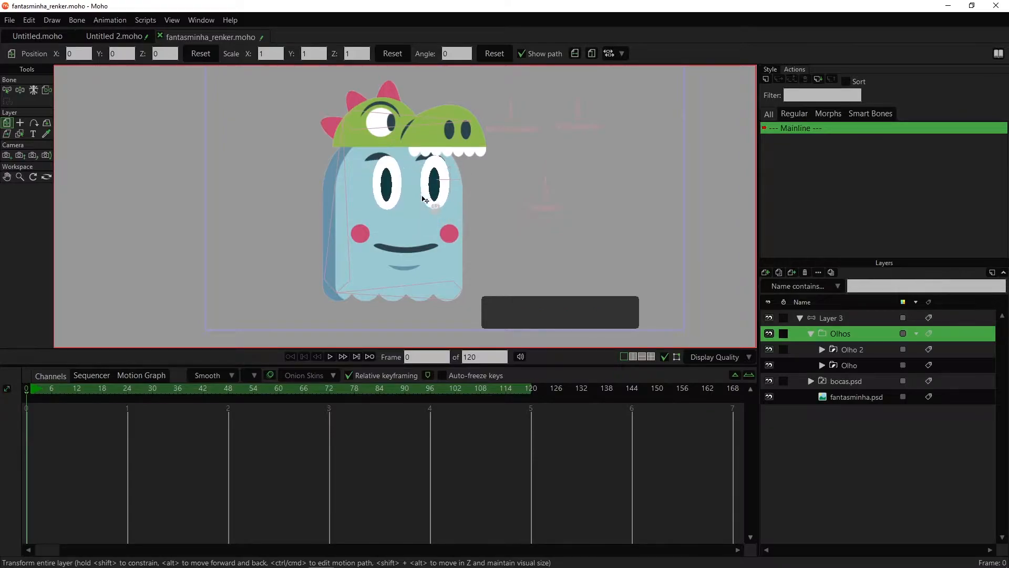
{"action": "key", "text": "ctrl+z"}
{"action": "left_click", "coordinate": [852, 363]}
{"action": "left_click", "coordinate": [853, 349]}
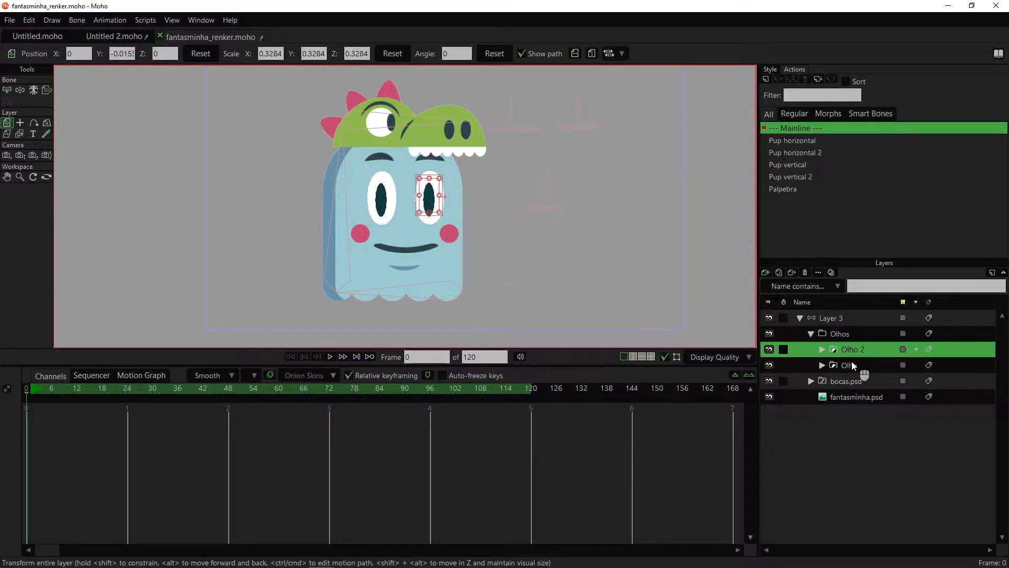
{"action": "key", "text": "ctrl+z"}
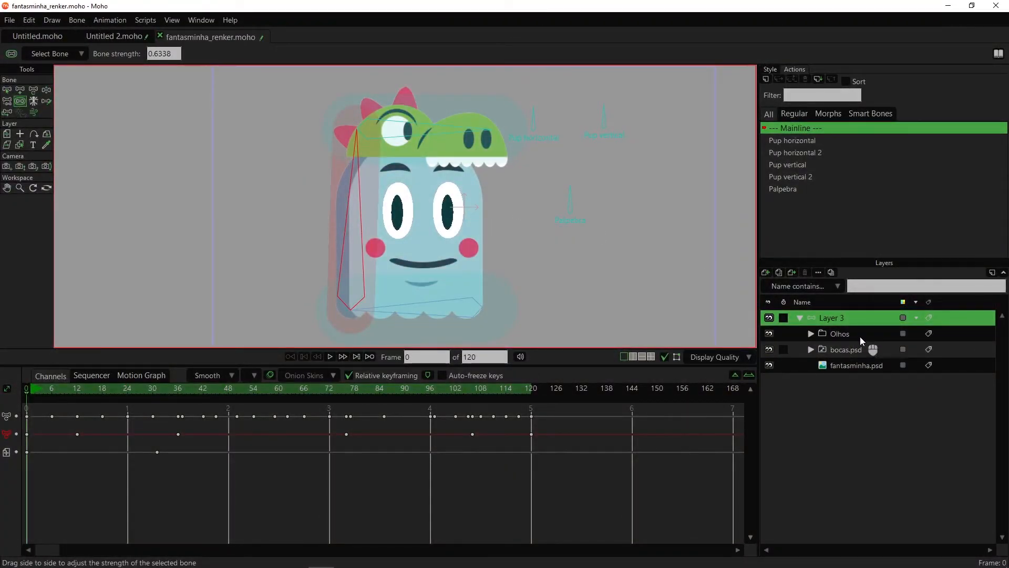
Step: Open the Switch Selection window for the bocas.psd mouth layer
{"action": "left_click_drag", "start_coordinate": [36, 394], "coordinate": [200, 393]}
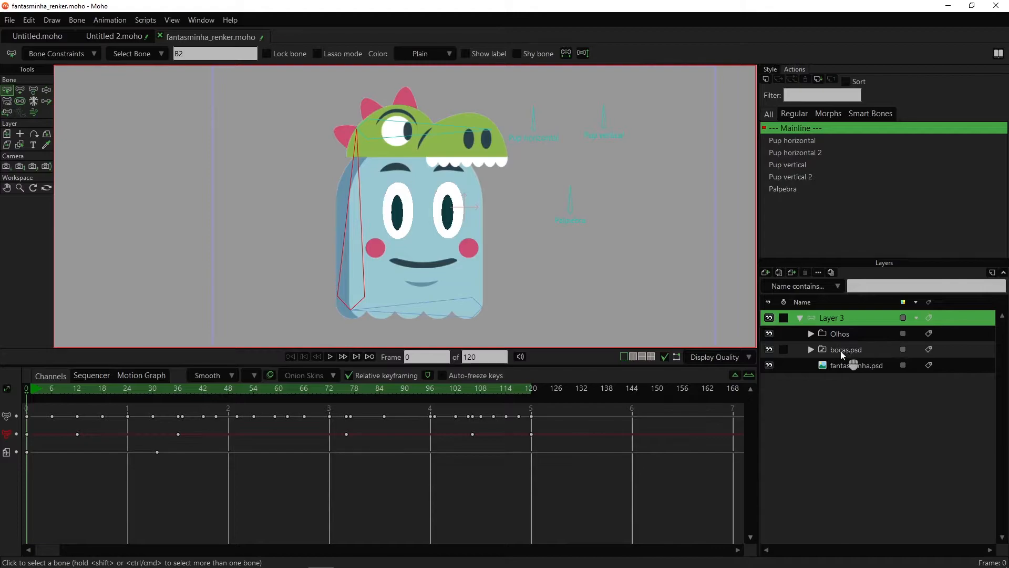
{"action": "left_click", "coordinate": [845, 349]}
{"action": "left_click", "coordinate": [204, 24]}
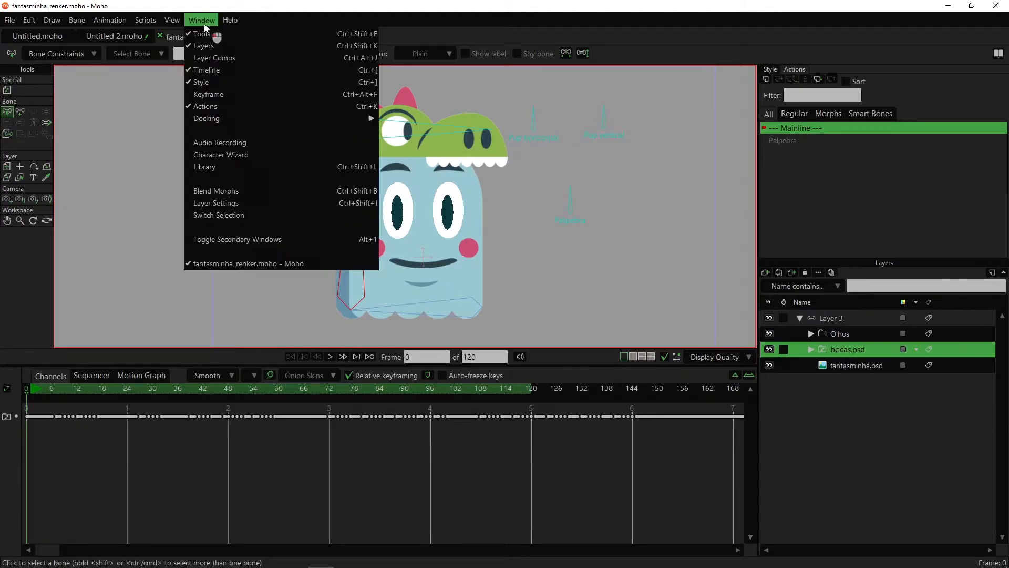
{"action": "left_click", "coordinate": [267, 216]}
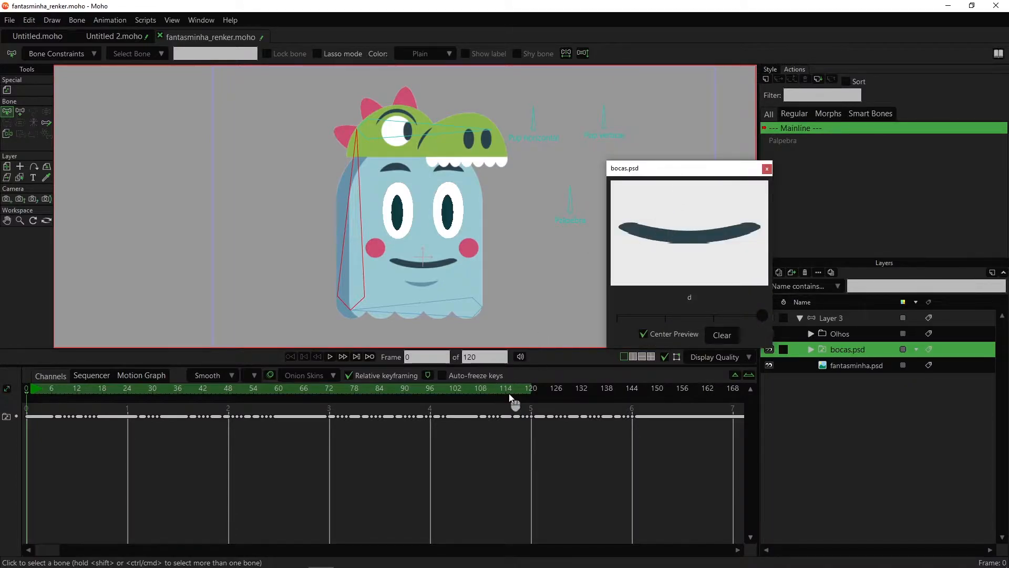
Step: Switch the bocas.psd mouth to shape b at frame 21
{"action": "scroll", "coordinate": [655, 390], "scroll_direction": "up", "scroll_amount": 2}
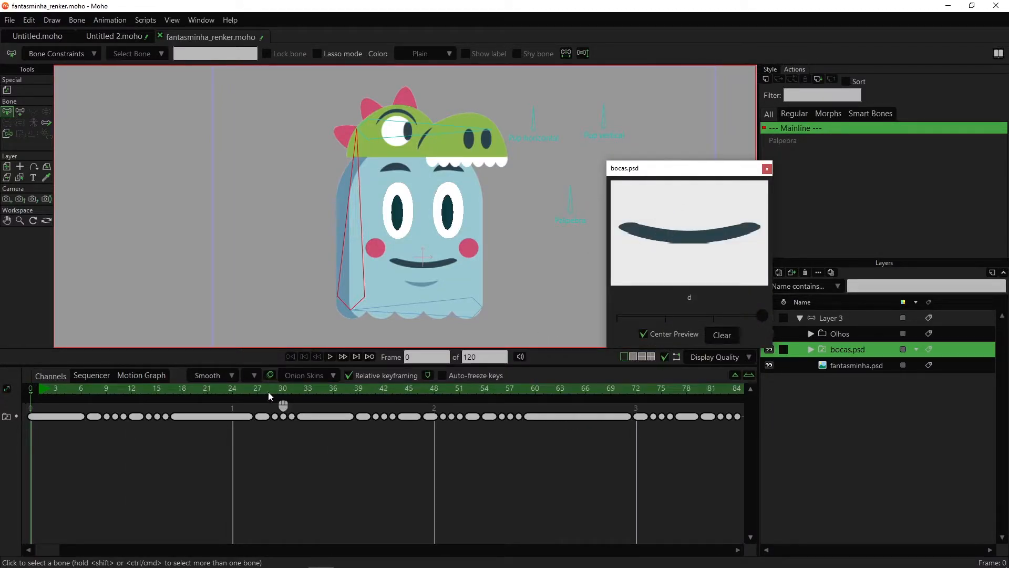
{"action": "left_click_drag", "start_coordinate": [200, 392], "coordinate": [212, 396]}
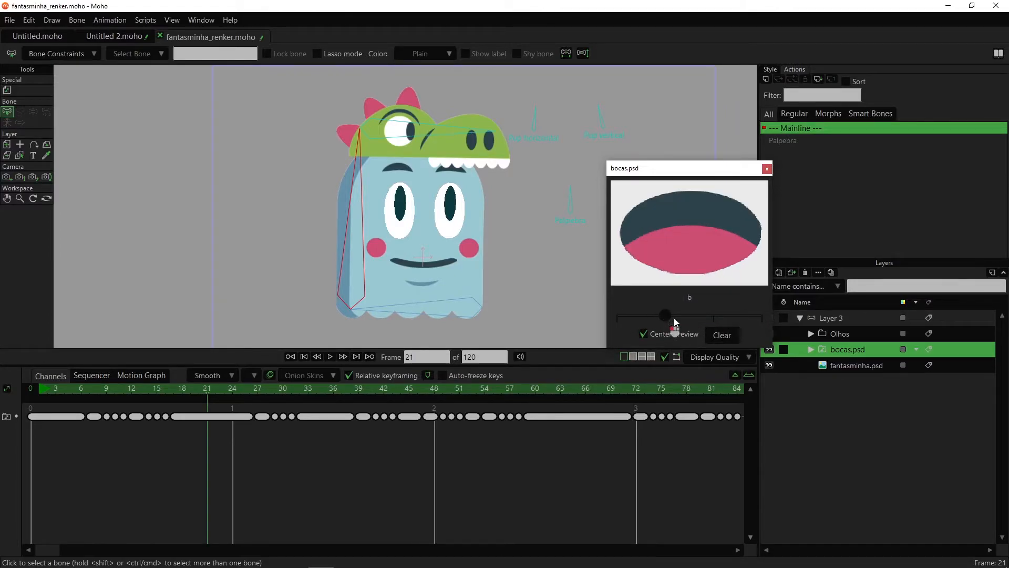
{"action": "left_click_drag", "start_coordinate": [745, 321], "coordinate": [665, 316]}
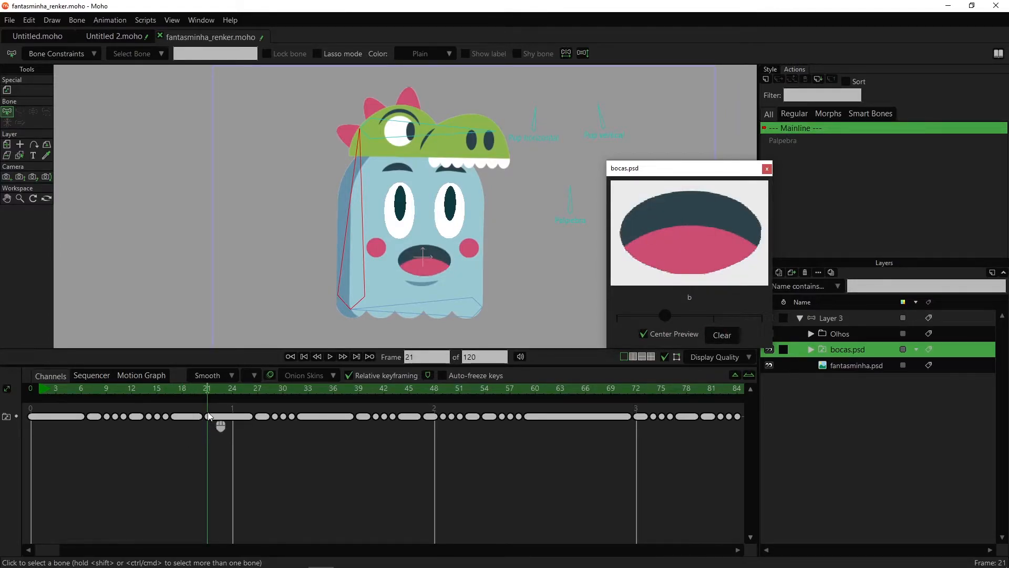
{"action": "left_click_drag", "start_coordinate": [152, 402], "coordinate": [81, 401]}
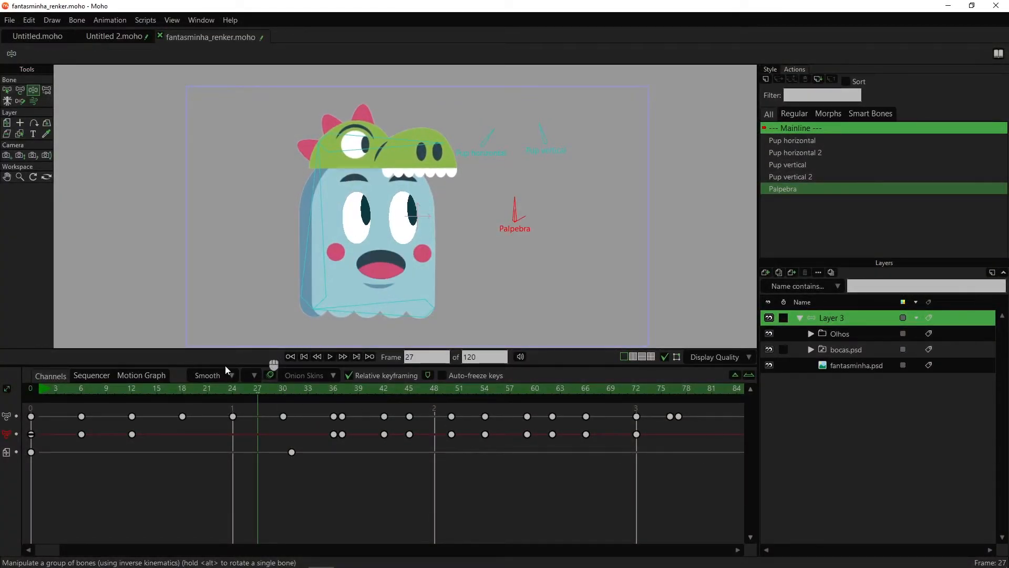
Step: Animate the pupils with the Pup horizontal and Pup vertical bones, keying them at frames 23 and 25
{"action": "left_click_drag", "start_coordinate": [77, 390], "coordinate": [228, 396]}
{"action": "key", "text": "z"}
{"action": "key", "text": "z"}
{"action": "key", "text": "Right"}
{"action": "key", "text": "Right"}
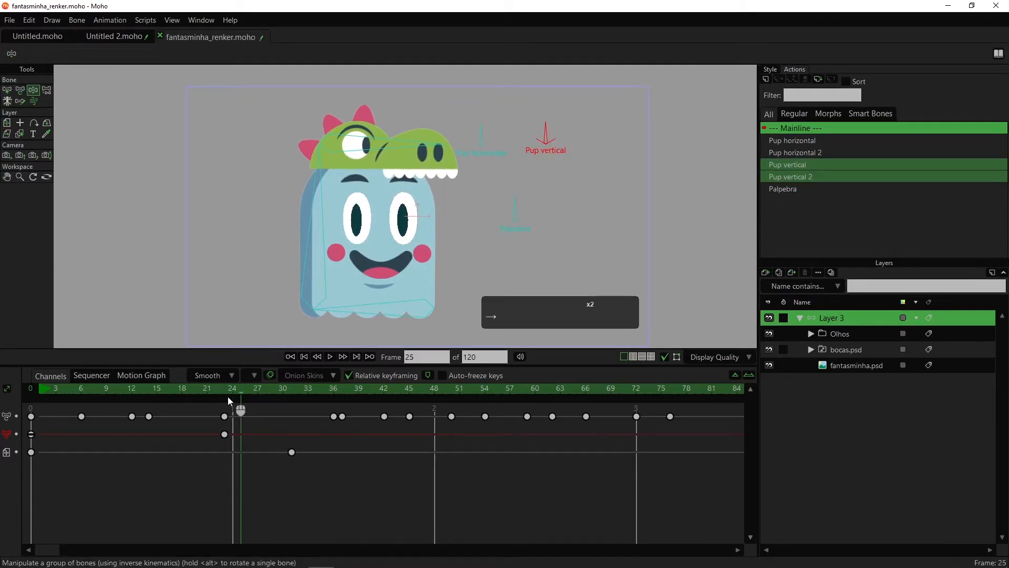
{"action": "key", "text": "z"}
{"action": "left_click_drag", "start_coordinate": [493, 141], "coordinate": [498, 131]}
{"action": "left_click_drag", "start_coordinate": [241, 435], "coordinate": [241, 434]}
{"action": "left_click", "coordinate": [226, 394]}
{"action": "mouse_move", "coordinate": [229, 393]}
{"action": "left_mouse_down"}
{"action": "mouse_move", "coordinate": [243, 397]}
{"action": "mouse_move", "coordinate": [220, 404]}
{"action": "mouse_move", "coordinate": [242, 387]}
{"action": "mouse_move", "coordinate": [201, 389]}
{"action": "mouse_move", "coordinate": [275, 392]}
{"action": "mouse_move", "coordinate": [220, 395]}
{"action": "left_mouse_up"}
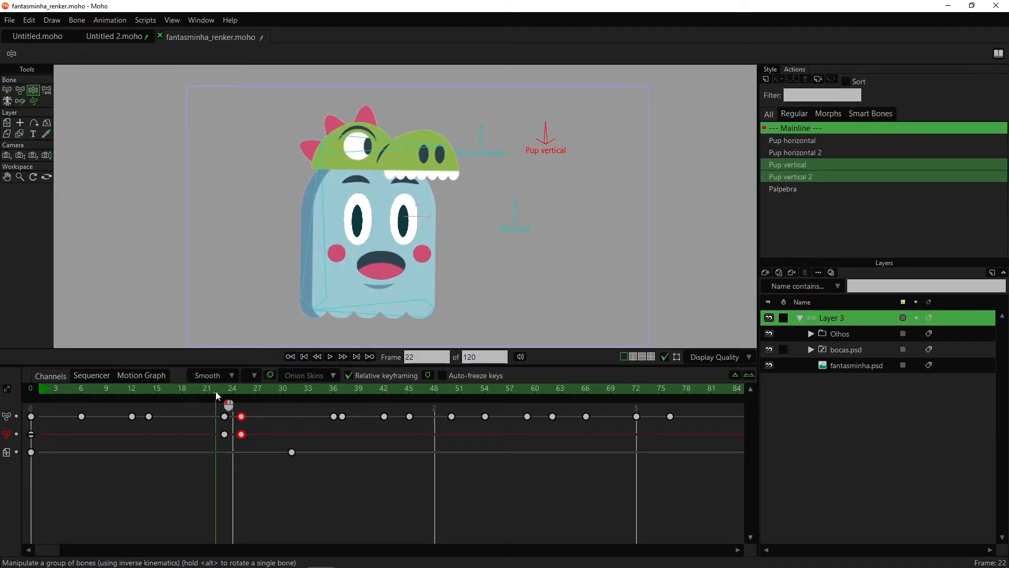
Step: Animate a blink with the Palpebra bone, keyed at frames 22, 24 and 27, and play it back
{"action": "key", "text": "Down"}
{"action": "key", "text": "Right"}
{"action": "key", "text": "Right"}
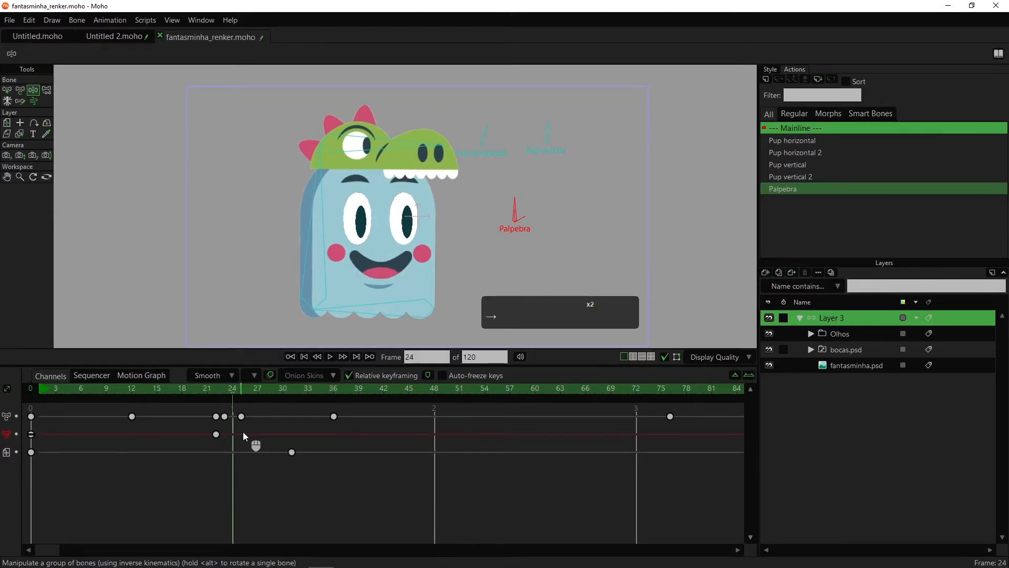
{"action": "mouse_move", "coordinate": [518, 209]}
{"action": "left_mouse_down"}
{"action": "mouse_move", "coordinate": [543, 235]}
{"action": "mouse_move", "coordinate": [517, 200]}
{"action": "left_mouse_up"}
{"action": "key", "text": "Right"}
{"action": "key", "text": "Right"}
{"action": "key", "text": "Right"}
{"action": "key", "text": "space"}
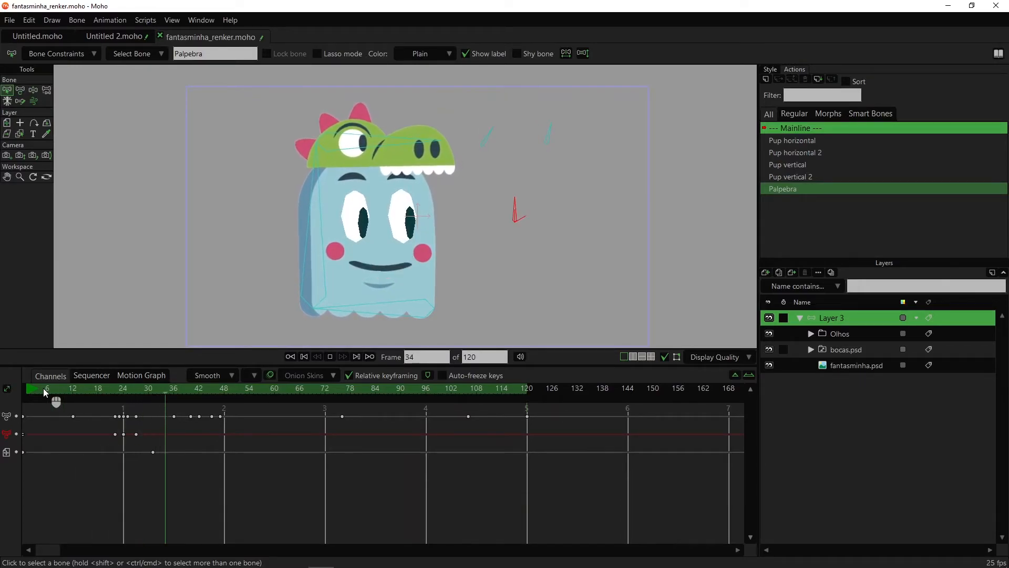
{"action": "key", "text": "space"}
{"action": "key", "text": "space"}
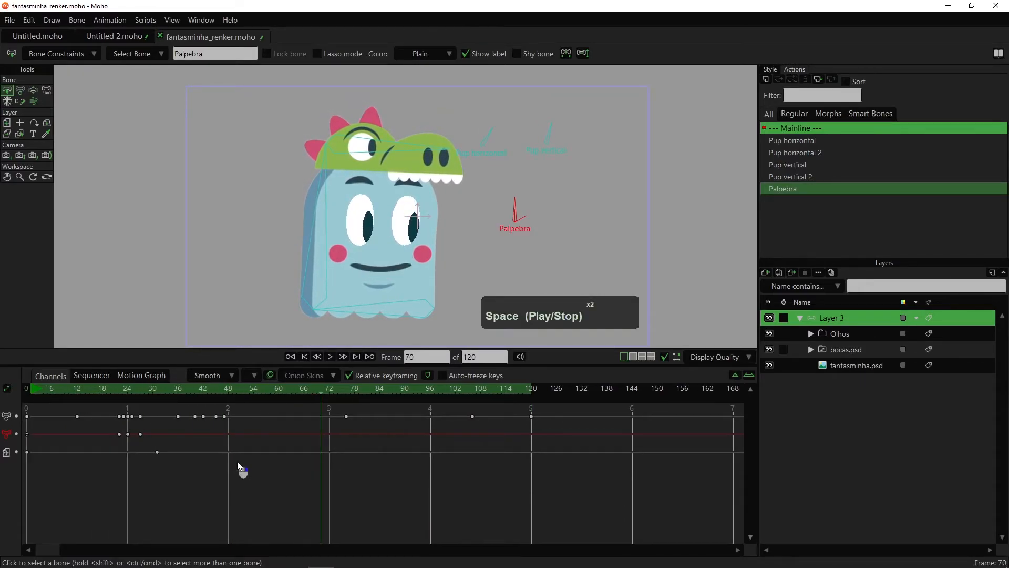
Step: Select the body bone B2 and key its current scale at frame 22
{"action": "key", "text": "shift+ctrl+Left"}
{"action": "left_click_drag", "start_coordinate": [111, 392], "coordinate": [136, 389]}
{"action": "key", "text": "b"}
{"action": "left_click", "coordinate": [322, 180]}
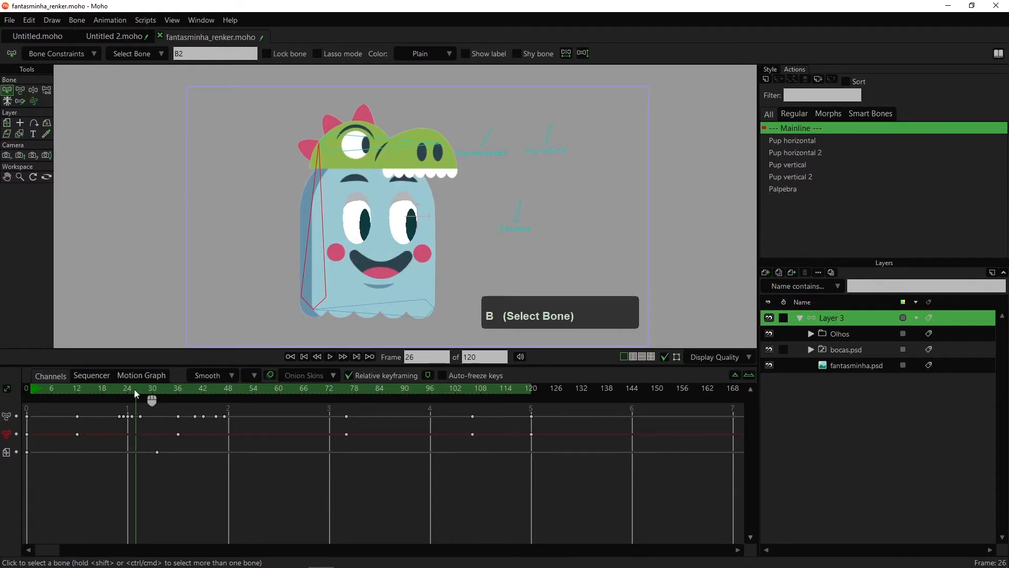
{"action": "left_click", "coordinate": [149, 390]}
{"action": "mouse_move", "coordinate": [150, 389]}
{"action": "left_mouse_down"}
{"action": "mouse_move", "coordinate": [129, 390]}
{"action": "mouse_move", "coordinate": [141, 390]}
{"action": "left_mouse_up"}
{"action": "key", "text": "t"}
{"action": "left_click", "coordinate": [120, 451]}
Step: Shorten bone B2 to a scale of about 0.97 at frame 25, reset its scale at frame 29 and play the animation
{"action": "key", "text": "Right"}
{"action": "key", "text": "Right"}
{"action": "key", "text": "Right"}
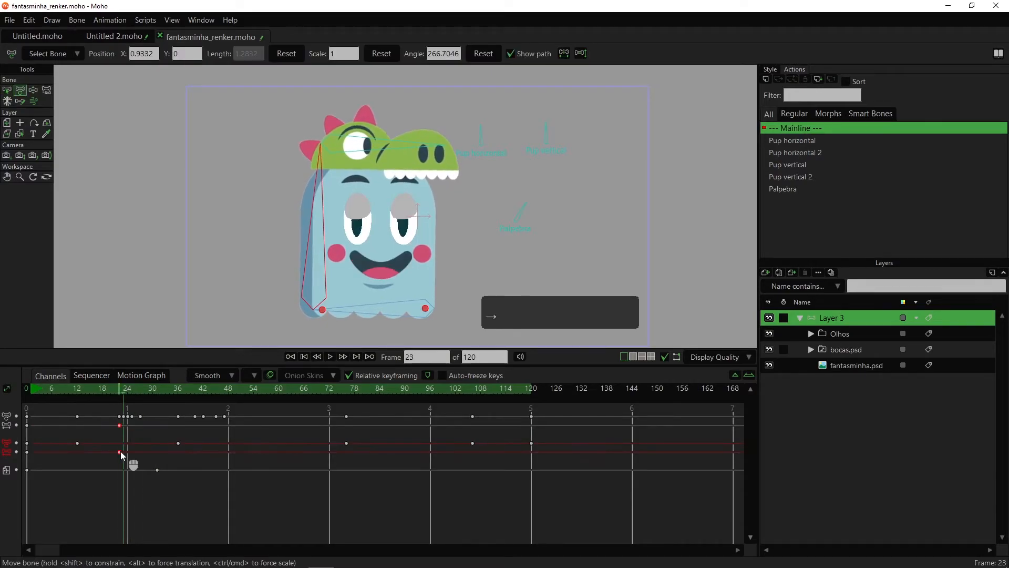
{"action": "mouse_move", "coordinate": [318, 157]}
{"action": "left_mouse_down"}
{"action": "mouse_move", "coordinate": [318, 143]}
{"action": "mouse_move", "coordinate": [318, 157]}
{"action": "left_mouse_up"}
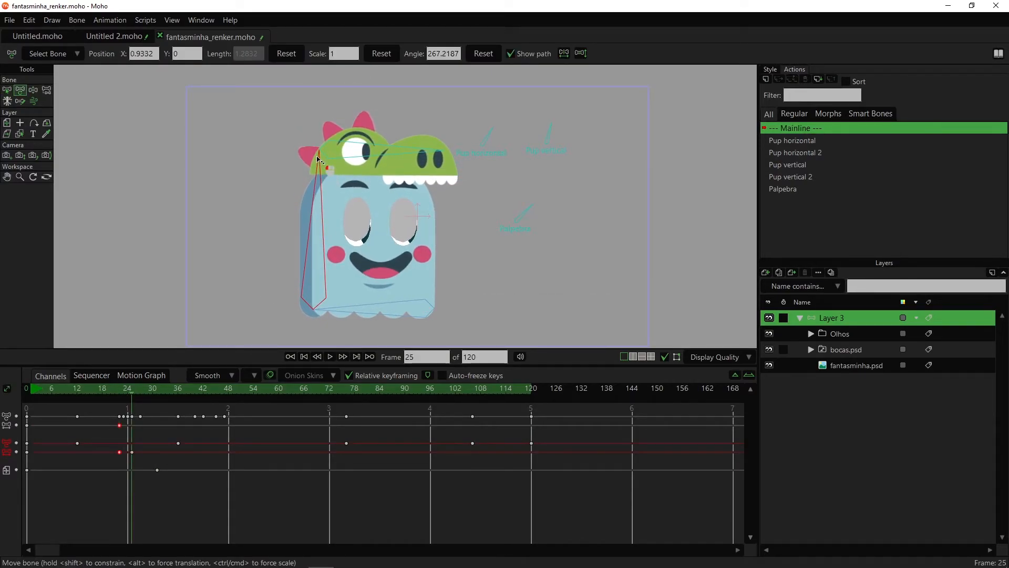
{"action": "key", "text": "Right"}
{"action": "key", "text": "Right"}
{"action": "key", "text": "Right"}
{"action": "key", "text": "Right"}
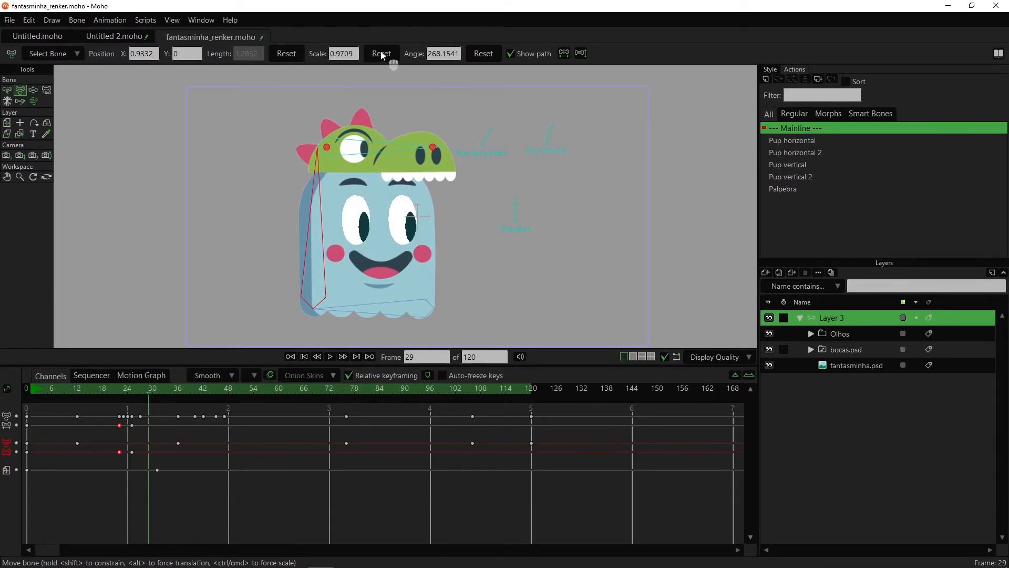
{"action": "key", "text": "space"}
{"action": "key", "text": "space"}
{"action": "key", "text": "space"}
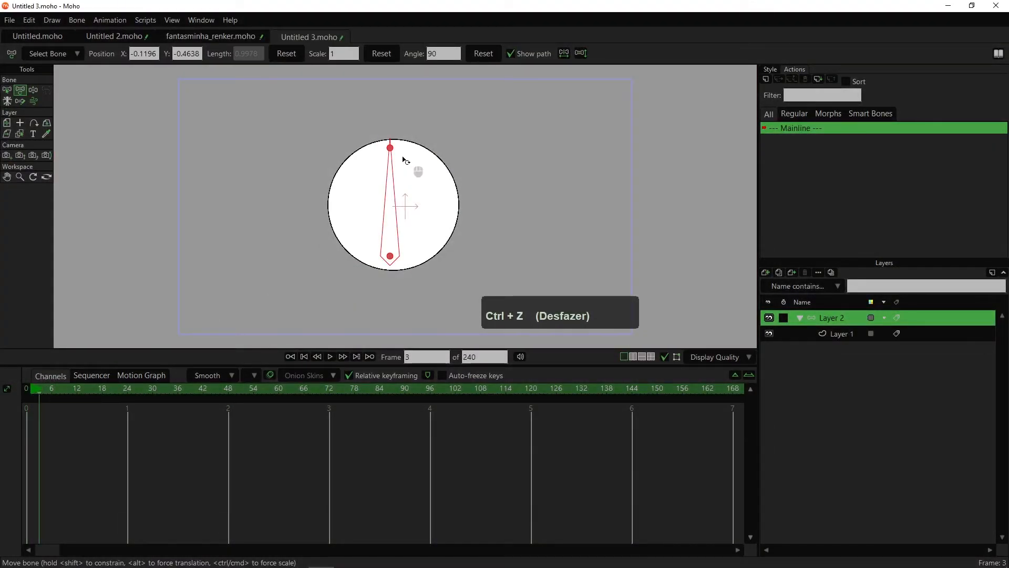
Step: Scale the circle's bone to about 1.05 at frame 3 and enable Squash and stretch scaling for it
{"action": "left_click_drag", "start_coordinate": [401, 156], "coordinate": [360, 179]}
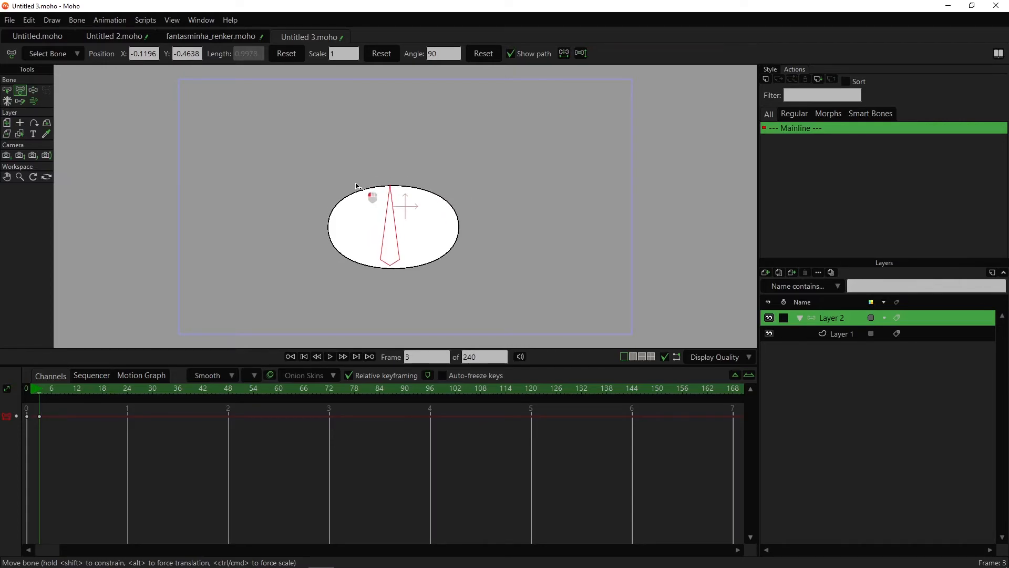
{"action": "mouse_move", "coordinate": [390, 195]}
{"action": "left_mouse_down"}
{"action": "mouse_move", "coordinate": [433, 203]}
{"action": "mouse_move", "coordinate": [396, 207]}
{"action": "left_mouse_up"}
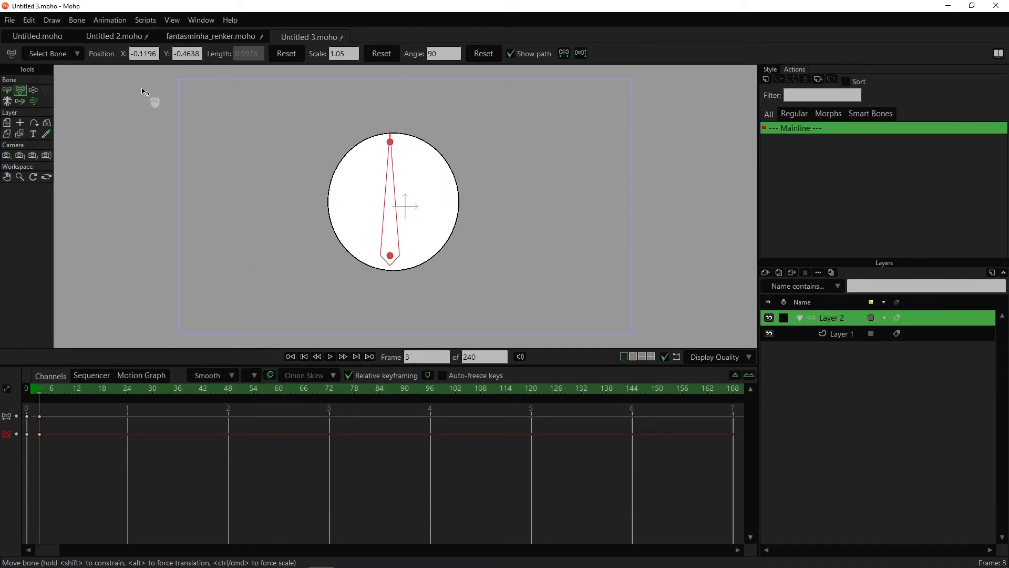
{"action": "key", "text": "b"}
{"action": "left_click", "coordinate": [71, 56]}
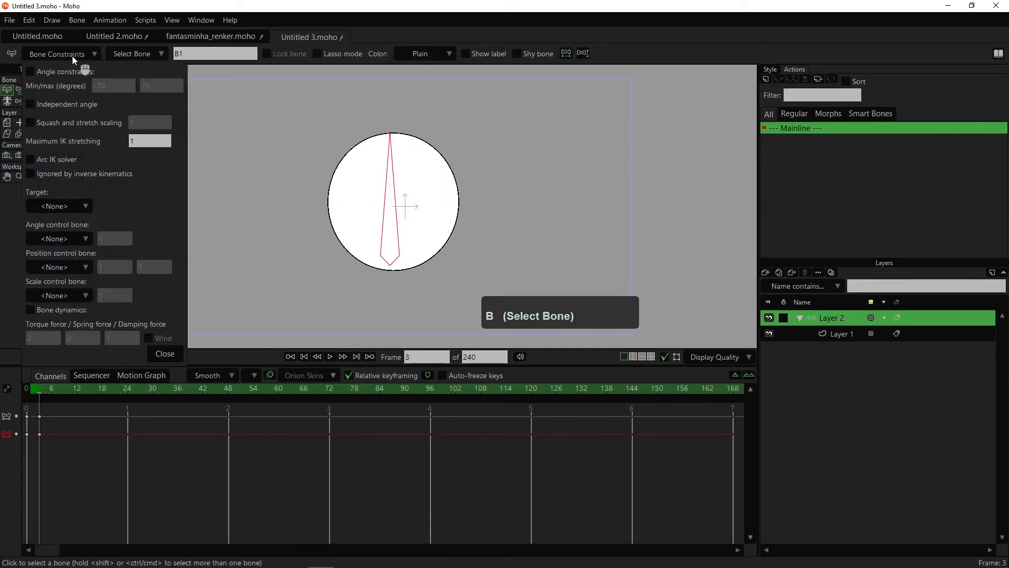
{"action": "left_click", "coordinate": [30, 123]}
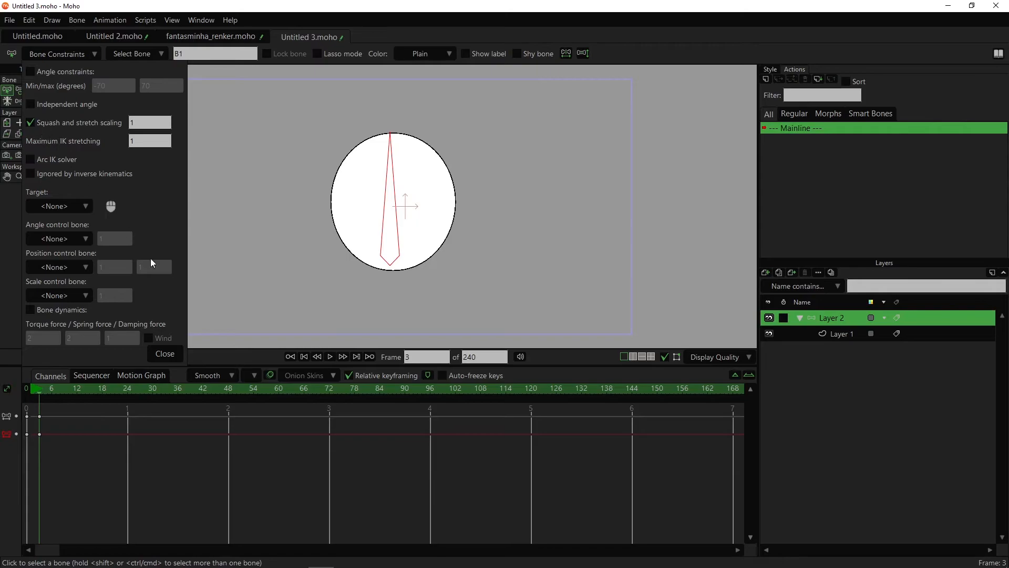
{"action": "left_click", "coordinate": [171, 353]}
Step: Test squashing and stretching the circle by scaling its bone, and scrub through the keyed frames
{"action": "key", "text": "t"}
{"action": "left_click_drag", "start_coordinate": [389, 148], "coordinate": [408, 158]}
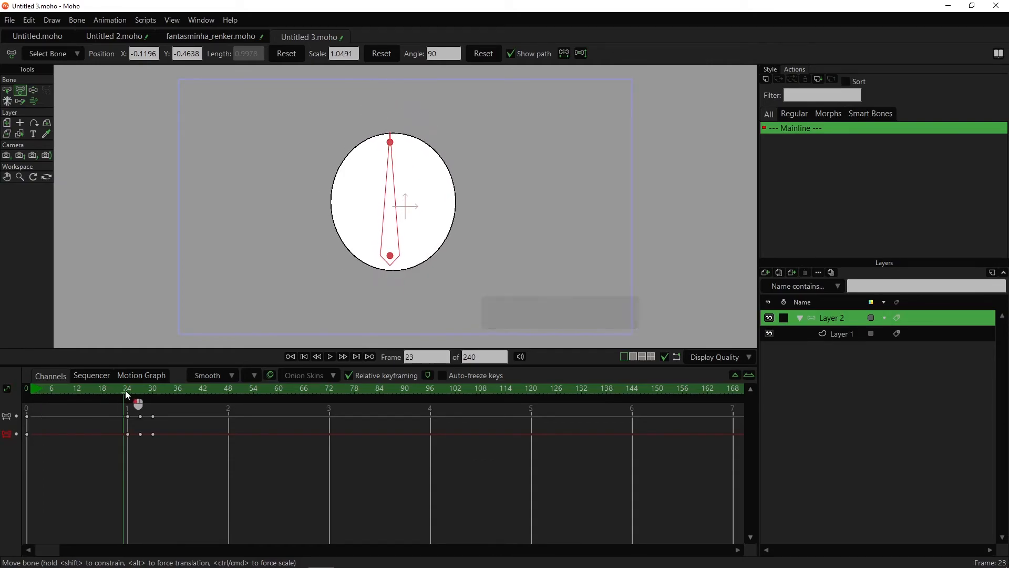
{"action": "mouse_move", "coordinate": [125, 391]}
{"action": "left_mouse_down"}
{"action": "mouse_move", "coordinate": [174, 393]}
{"action": "mouse_move", "coordinate": [120, 398]}
{"action": "mouse_move", "coordinate": [144, 390]}
{"action": "left_mouse_up"}
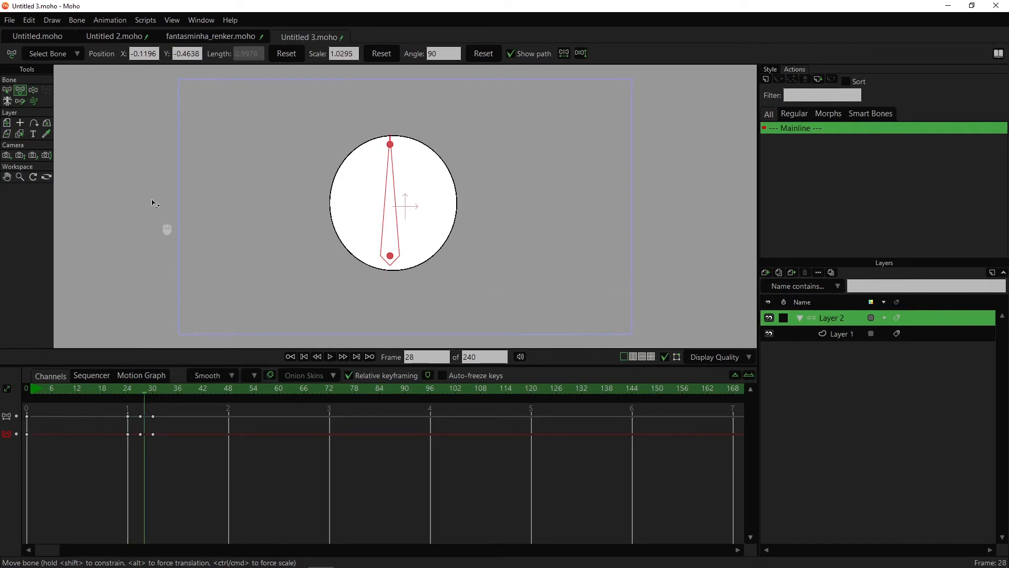
Step: In fantasminha_renker.moho, enable Squash and stretch scaling for bone B2 and scrub through the animation
{"action": "left_click", "coordinate": [211, 36]}
{"action": "mouse_move", "coordinate": [136, 392]}
{"action": "left_mouse_down"}
{"action": "mouse_move", "coordinate": [151, 386]}
{"action": "mouse_move", "coordinate": [118, 390]}
{"action": "left_mouse_up"}
{"action": "left_click", "coordinate": [59, 53]}
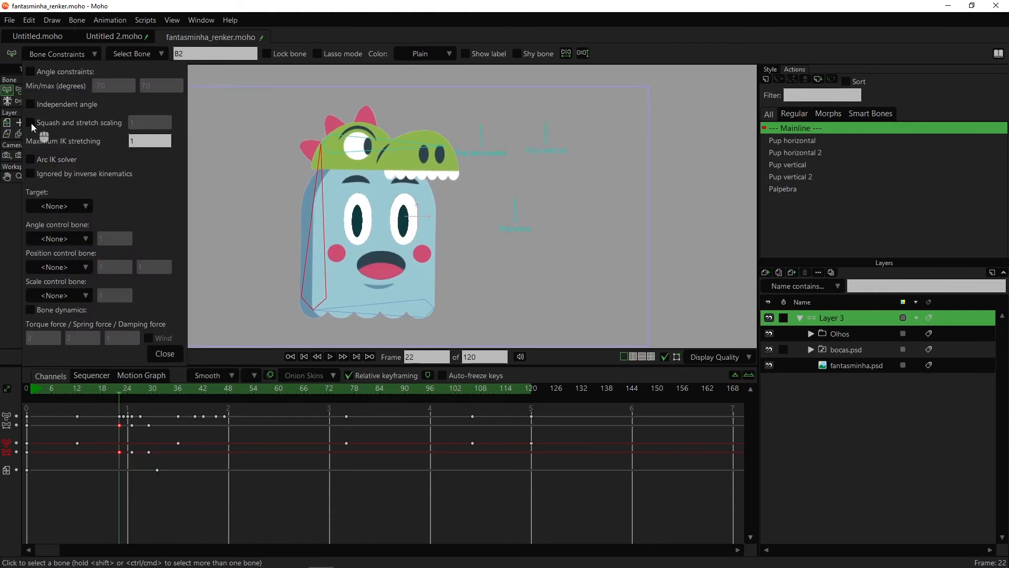
{"action": "left_click", "coordinate": [30, 123]}
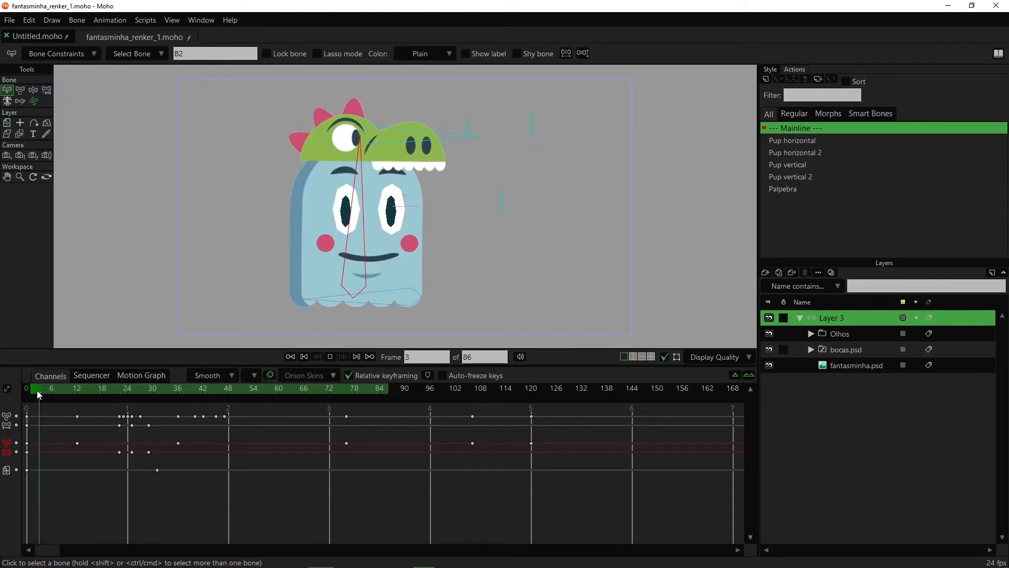
{"action": "left_click_drag", "start_coordinate": [39, 392], "coordinate": [217, 389]}
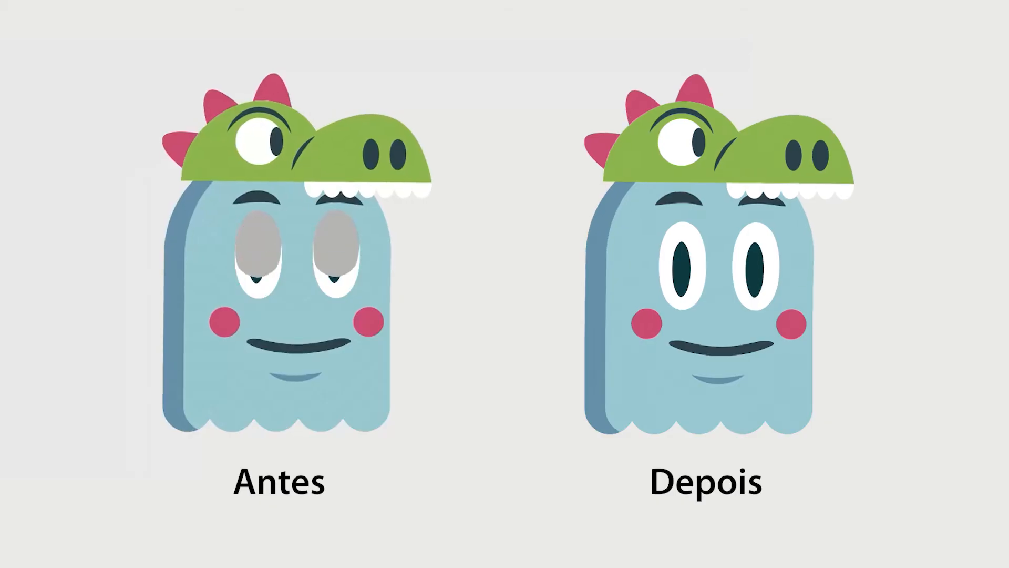